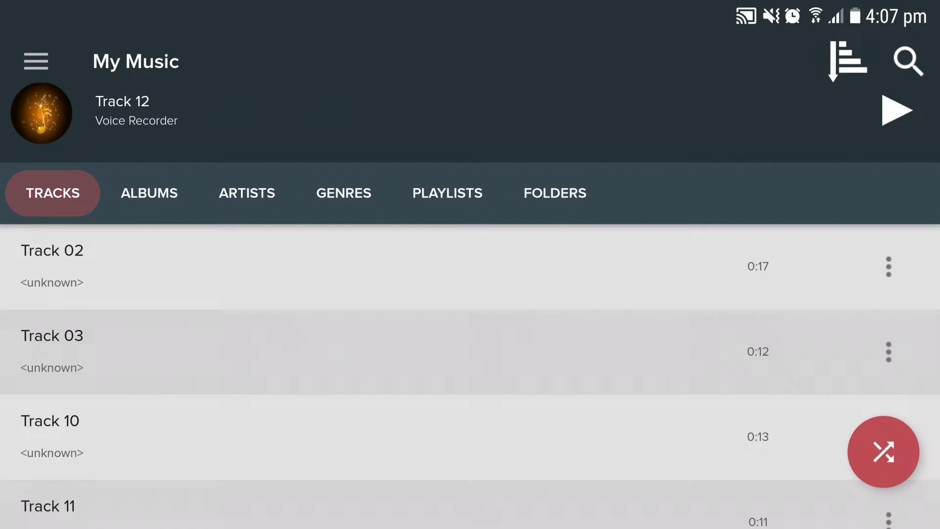
Step: Try Add to Playlist from Track 02's own menu, then back out without adding
click(888, 266)
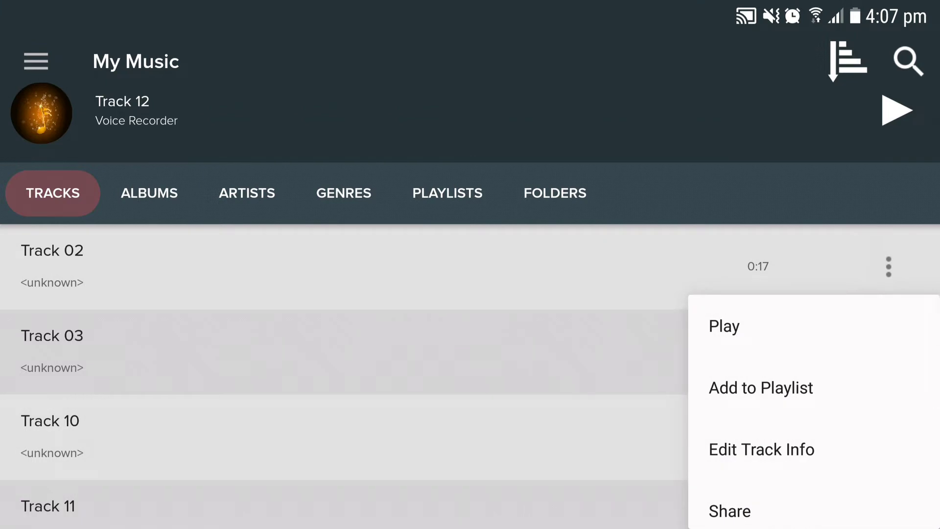
click(776, 382)
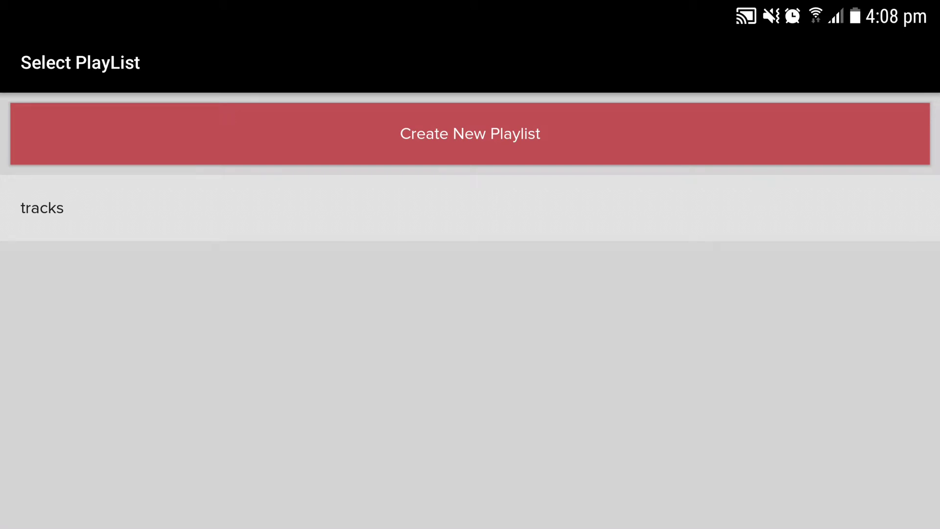
key(Escape)
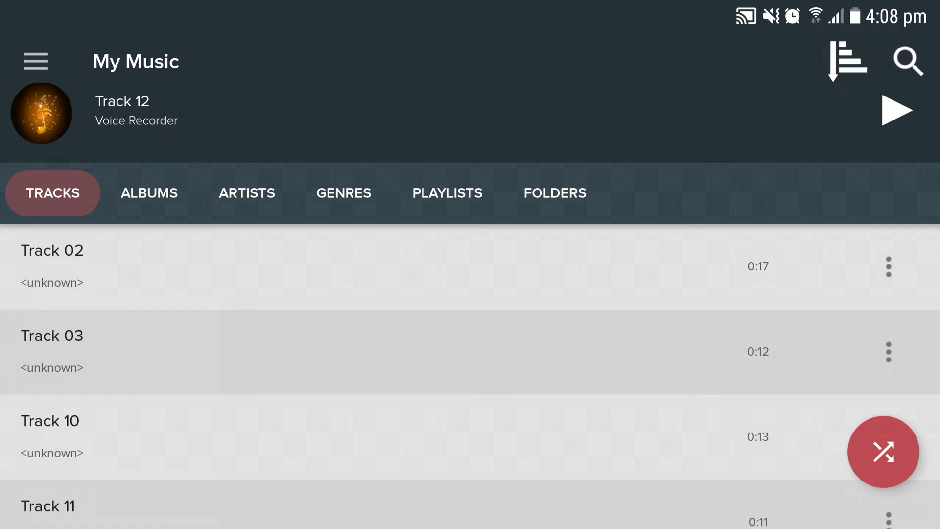
Step: Multi-select Tracks 02, 03 and 10 and add them to the 'tracks' playlist
click(59, 267)
click(85, 423)
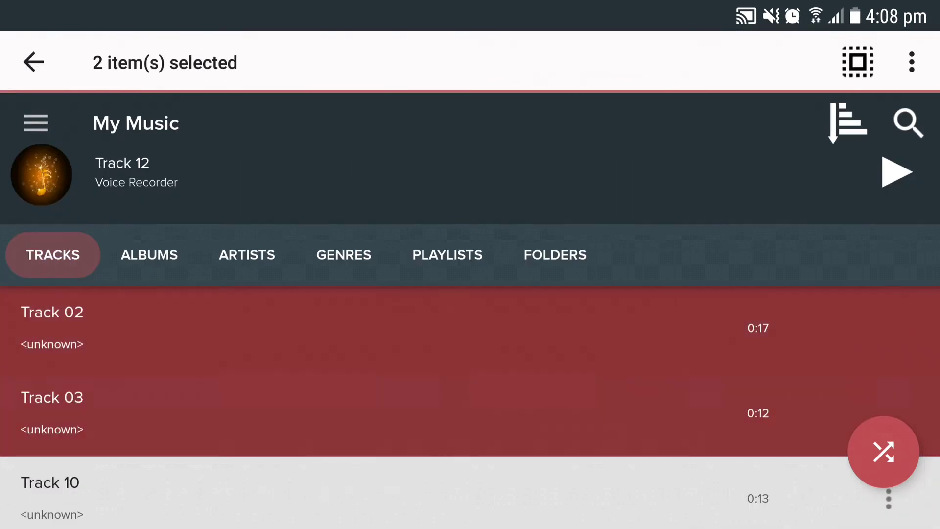
click(85, 505)
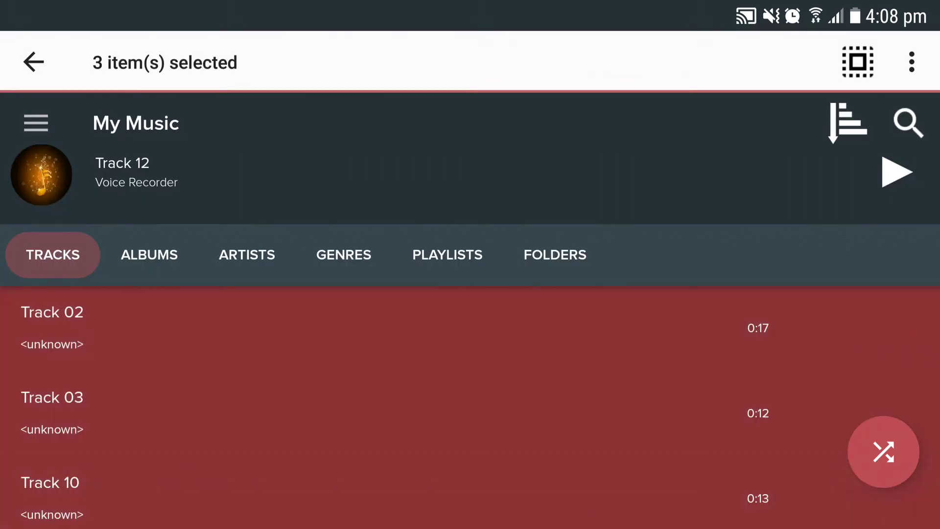
click(912, 61)
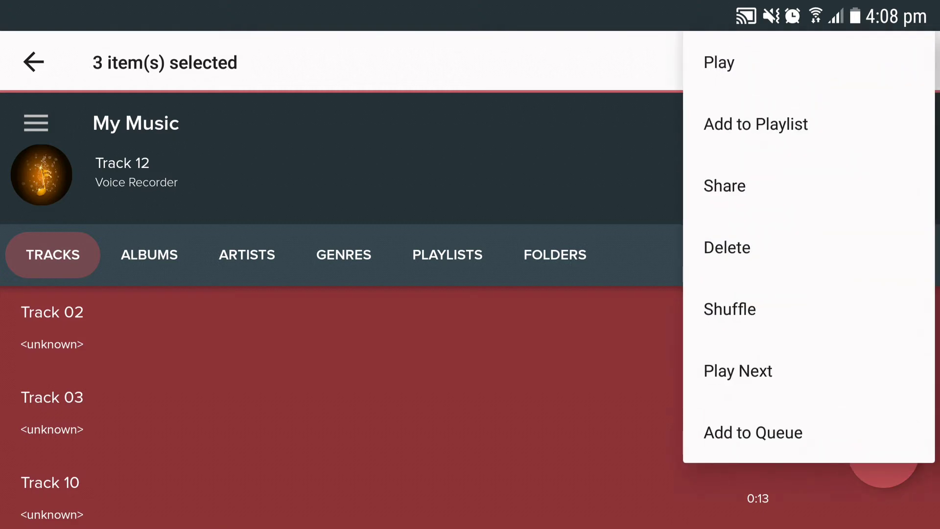
click(756, 125)
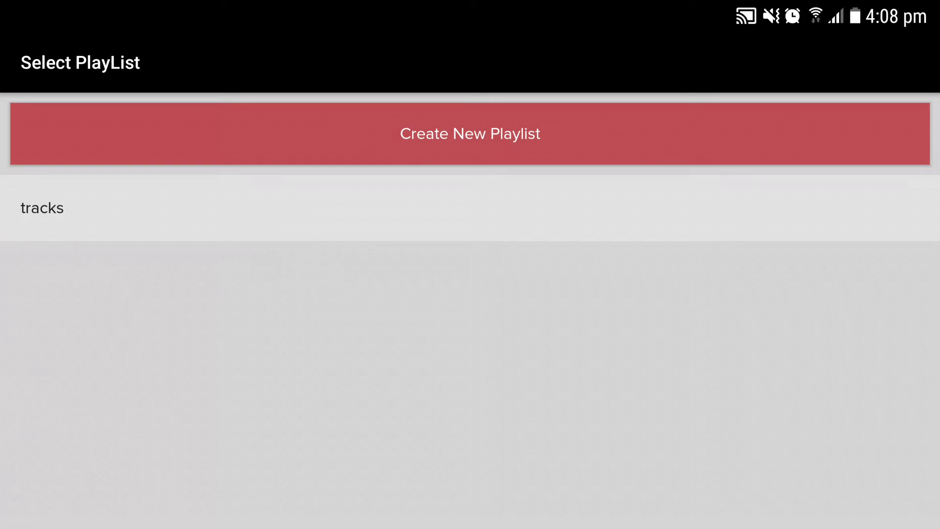
click(785, 204)
scroll(96, 456, down, 5)
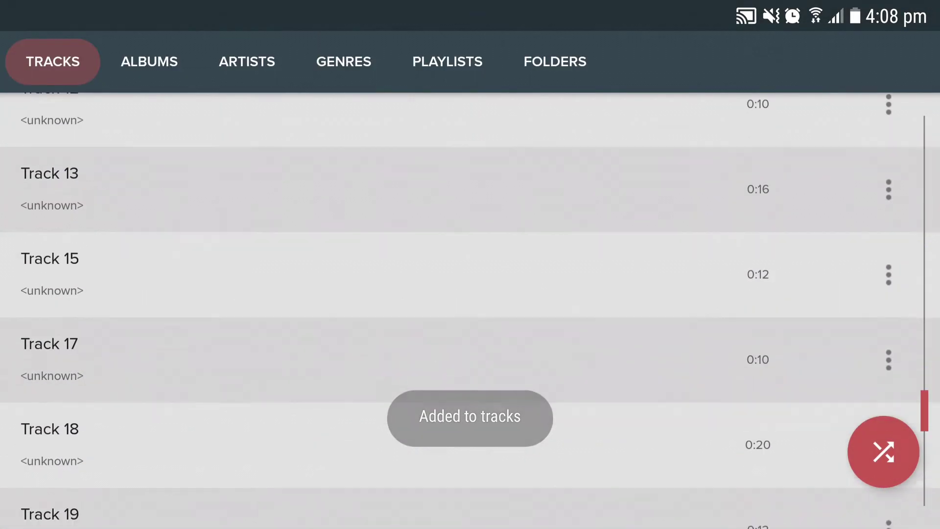
Step: From the Playlists tab, open the 'tracks' playlist, go back, and reopen it
click(442, 85)
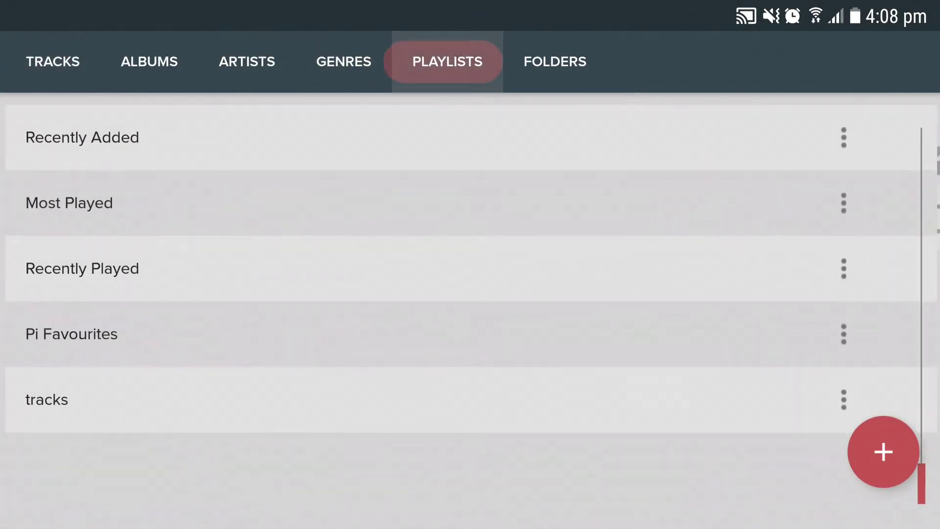
click(102, 399)
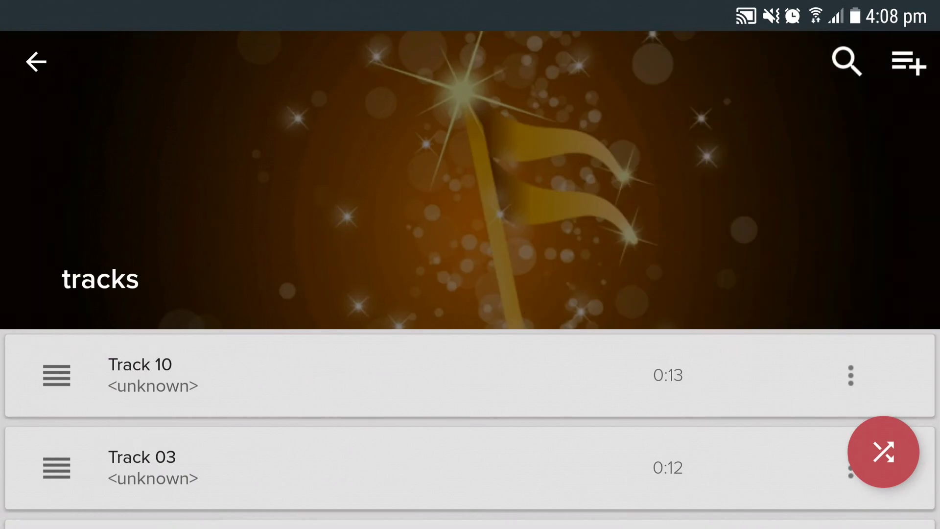
click(36, 62)
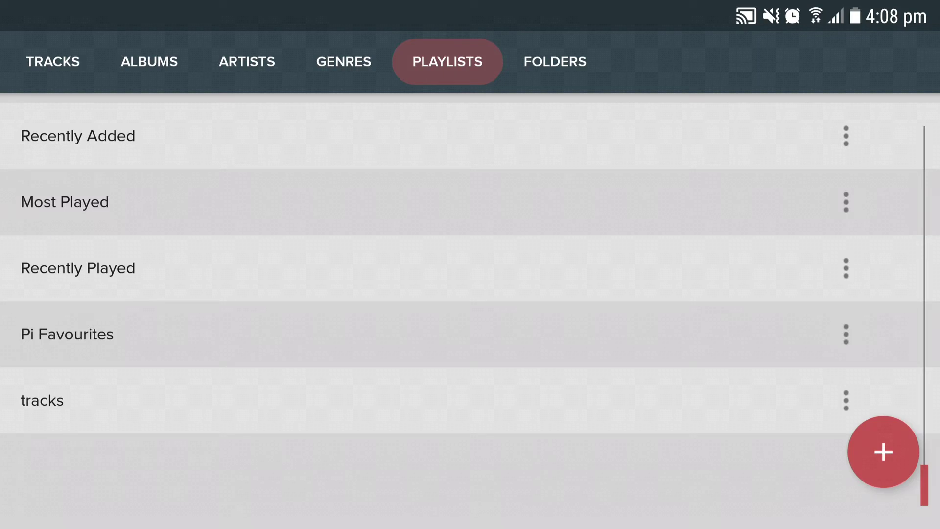
click(135, 403)
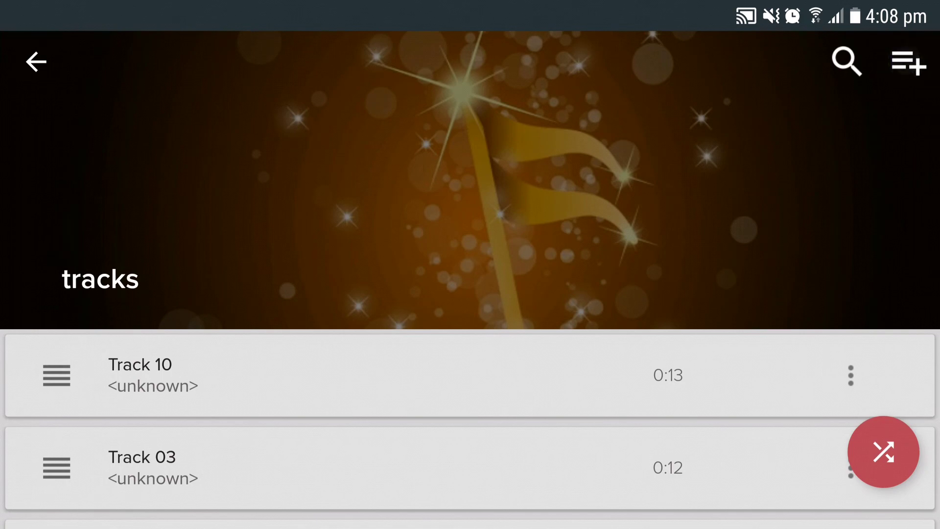
Step: Add Tracks 03, 10, 11 and 12 via the playlist's add-songs checklist
click(909, 62)
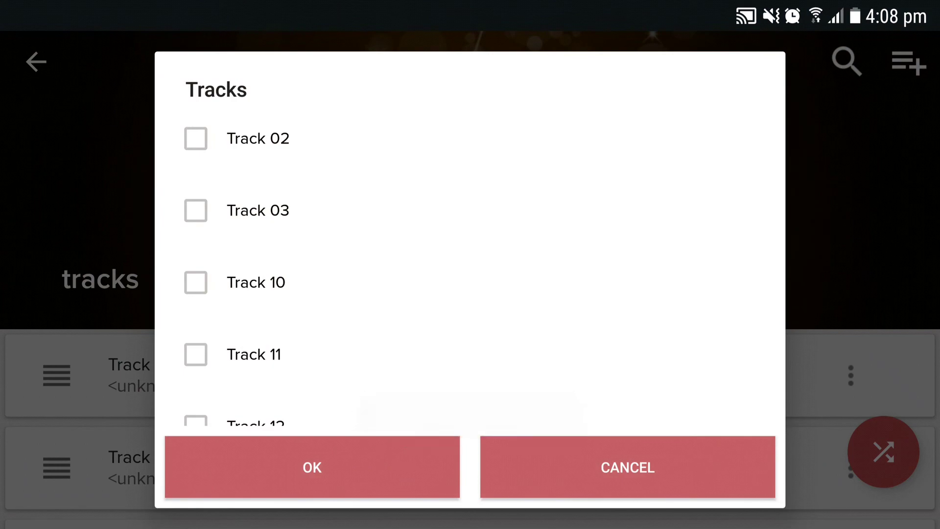
click(195, 211)
click(196, 282)
click(195, 354)
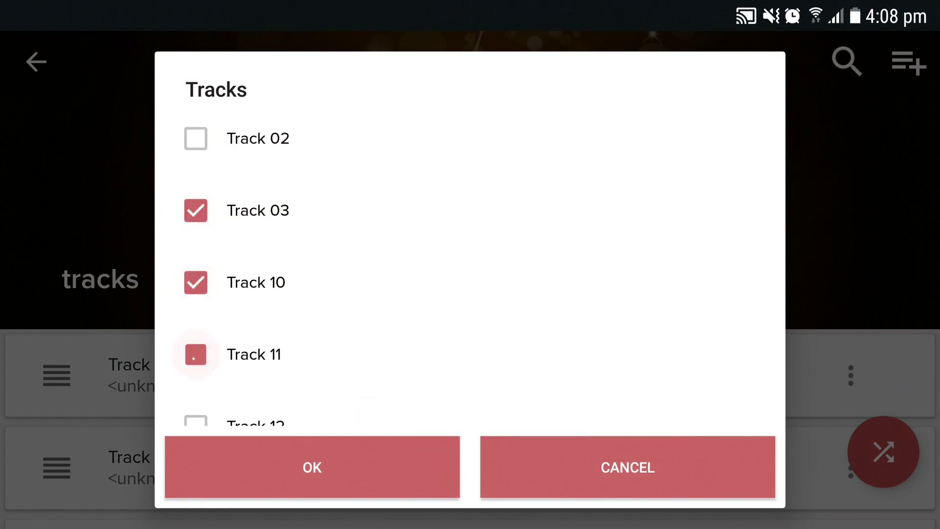
click(196, 423)
drag(683, 282, 733, 193)
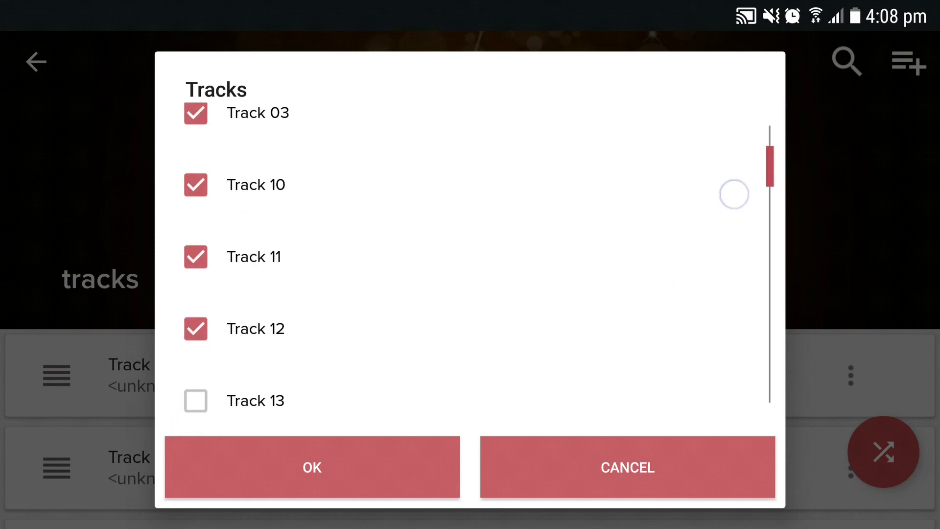
click(296, 467)
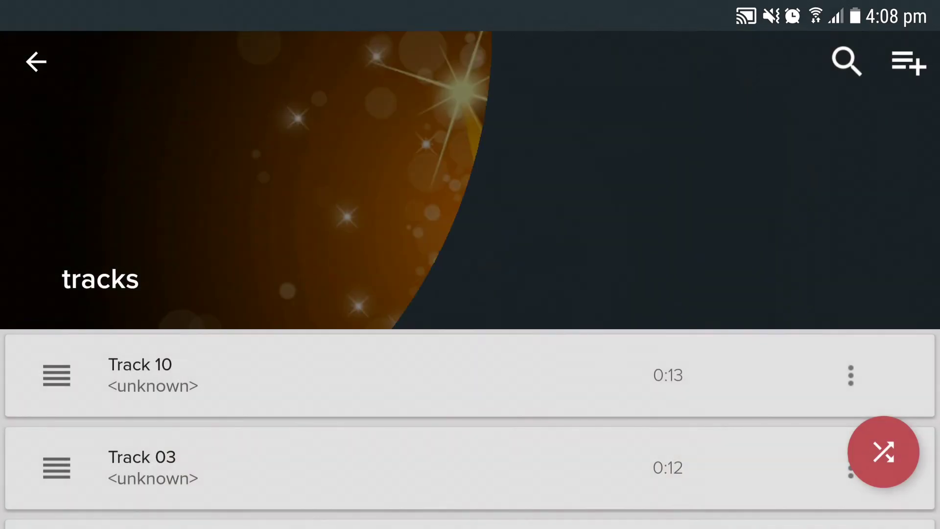
Step: Drag Track 03 above Track 10 and scroll through the playlist
mouse_move(74, 464)
mouse_down()
mouse_move(75, 412)
mouse_move(27, 161)
mouse_up()
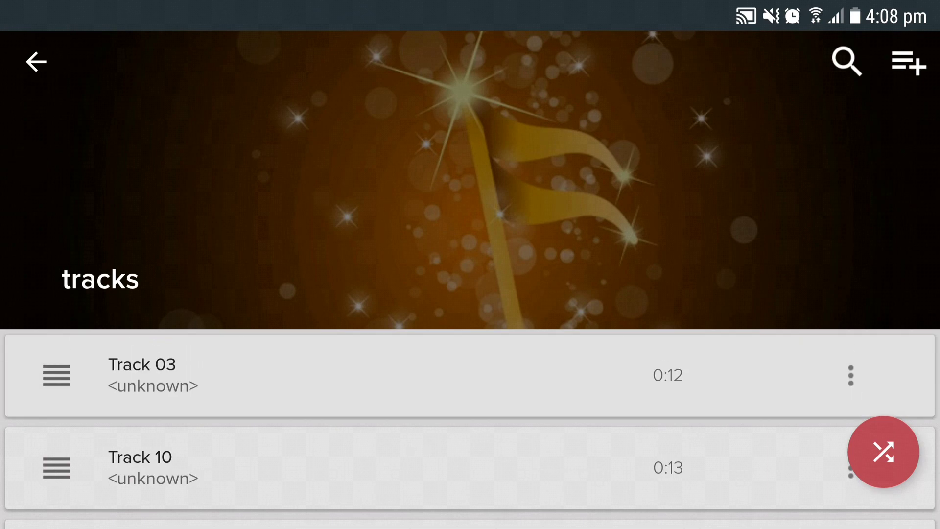
drag(653, 445, 739, 191)
drag(643, 377, 662, 176)
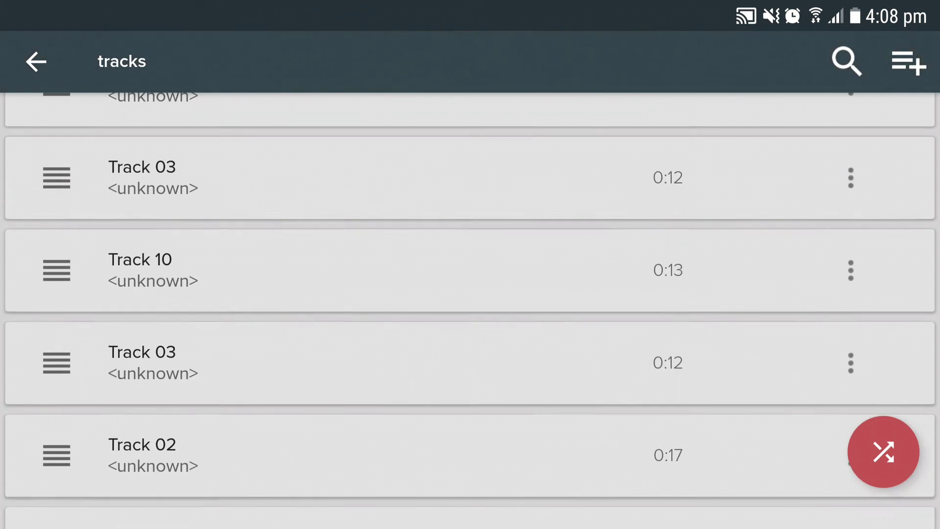